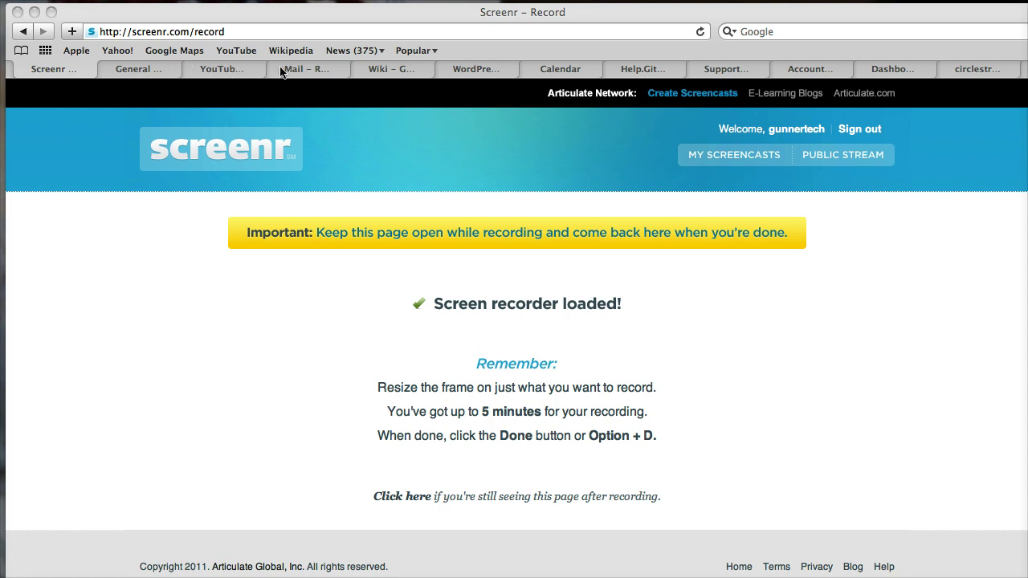
From the Circle Street wiki, go through Administration > Users to a blank New user form
click(401, 70)
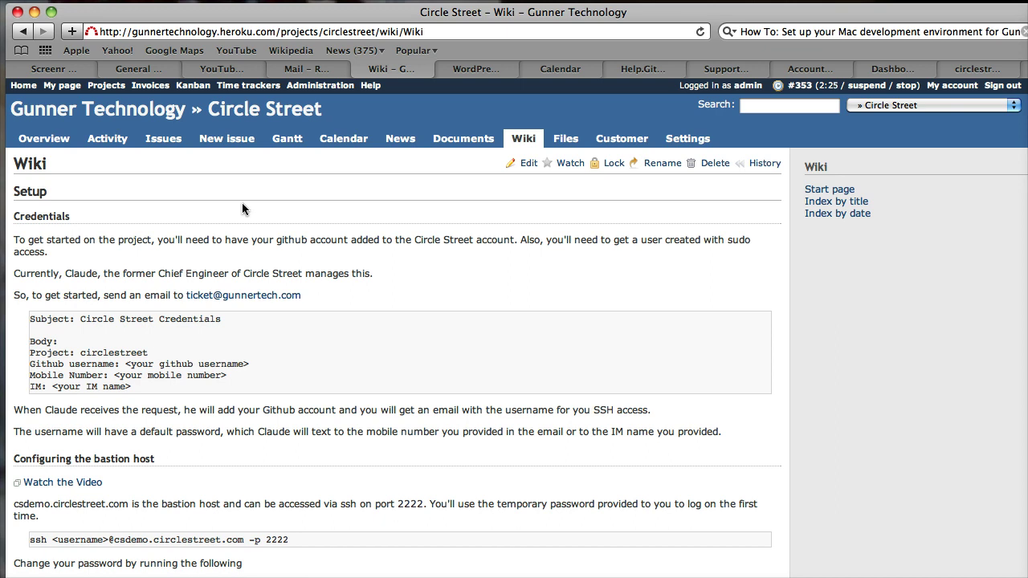
scroll(242, 207, down, 2)
scroll(229, 197, up, 2)
click(33, 87)
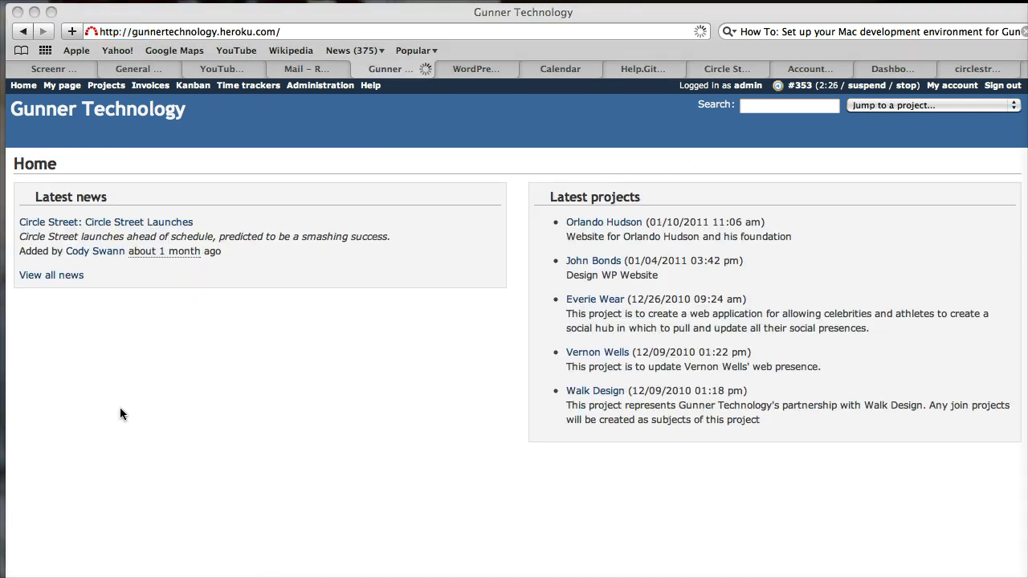
click(323, 86)
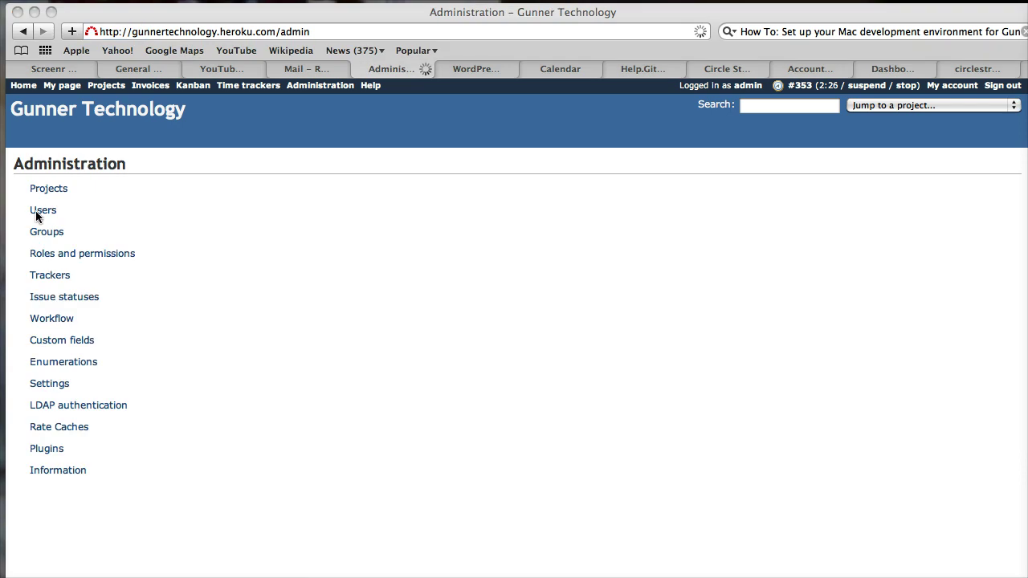
click(37, 212)
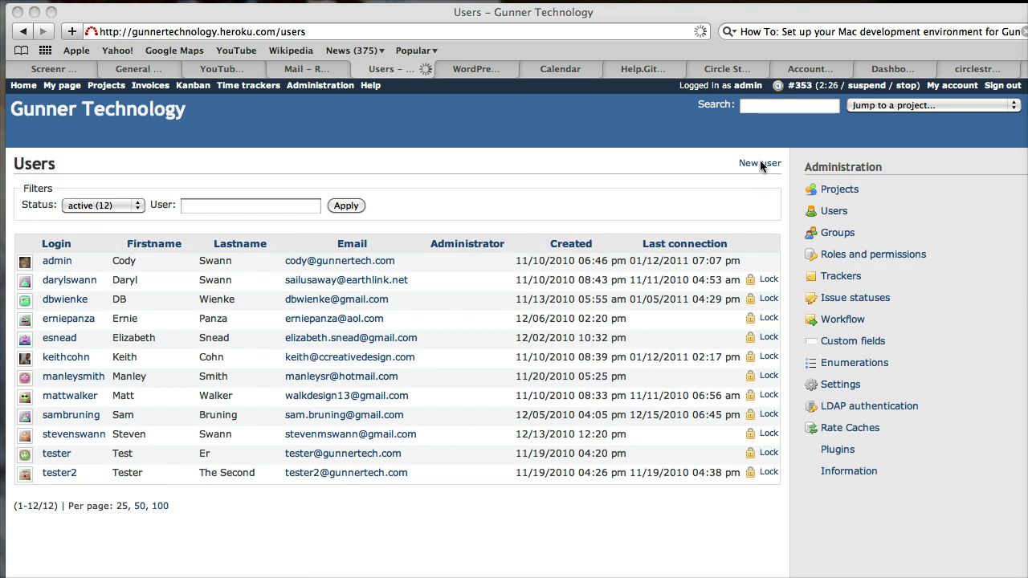
click(759, 161)
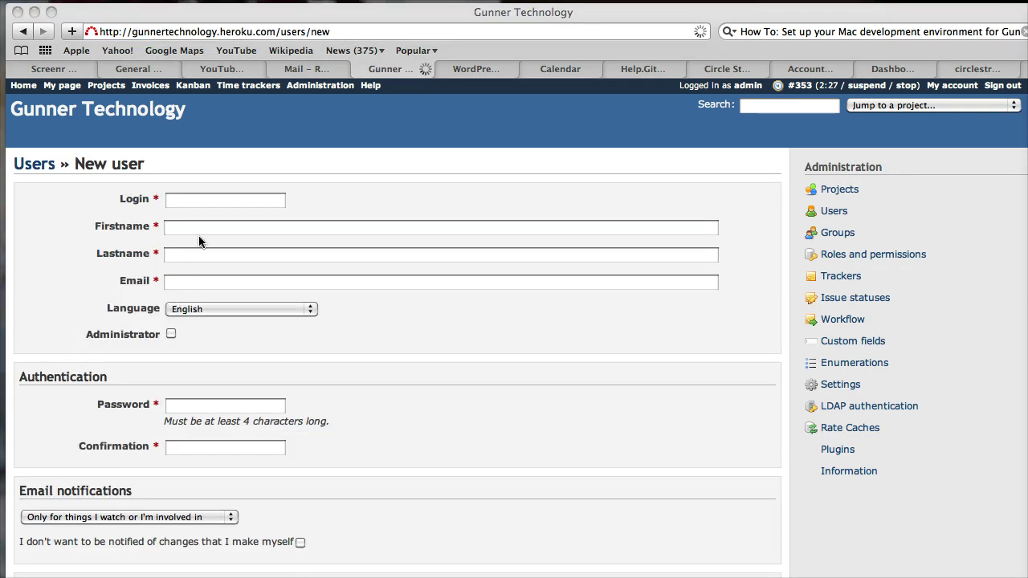
Enter the new user's login, first name, last name and e-mail address
click(209, 200)
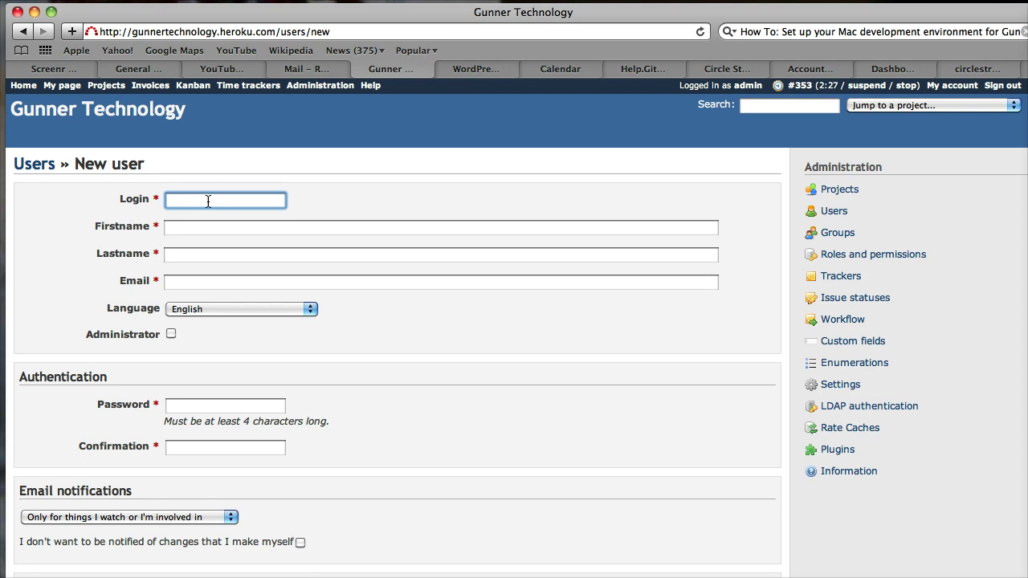
text(dary)
key(Tab)
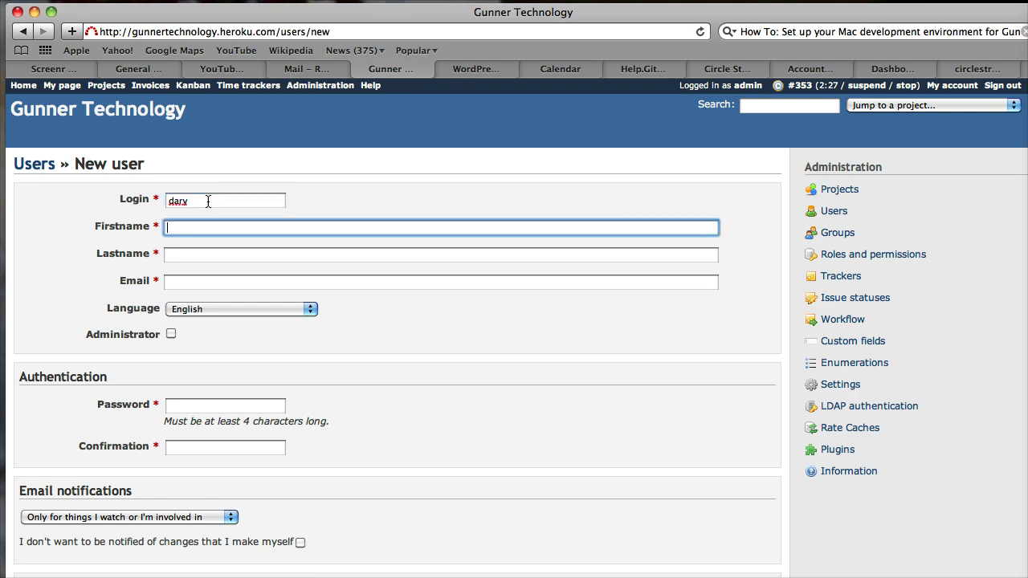
key(Tab)
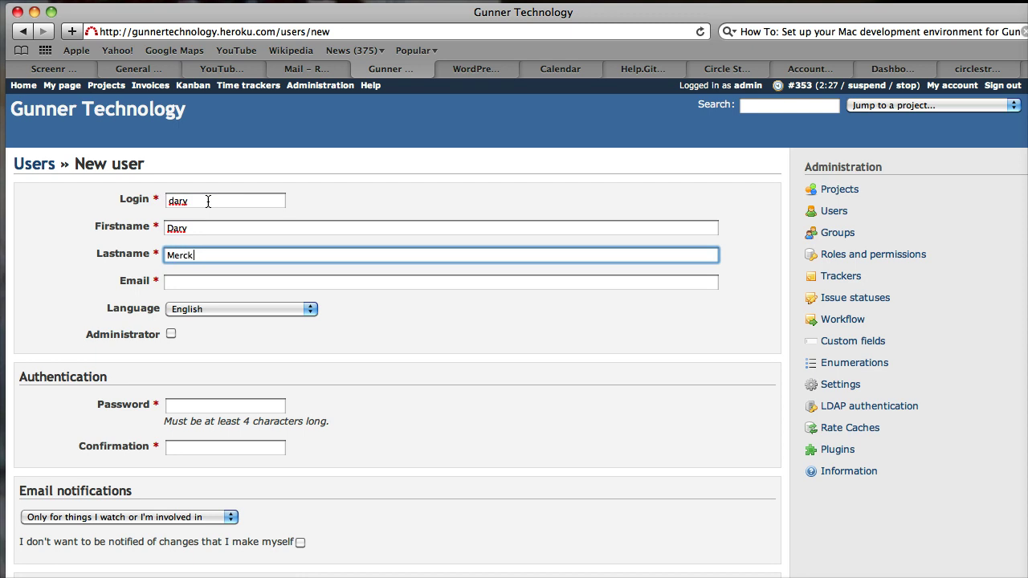
key(Tab)
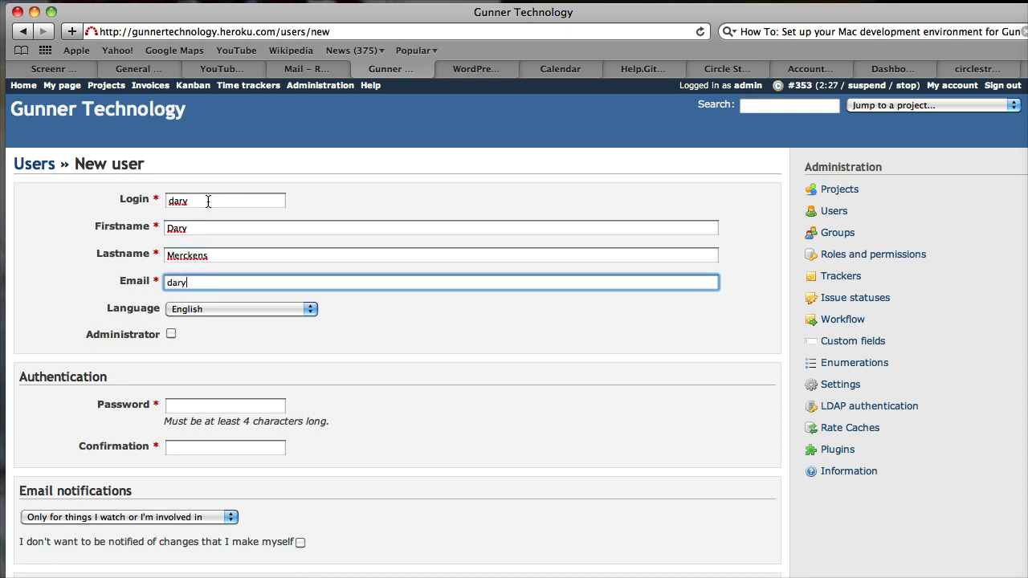
Enter the account password and move to the confirmation field
click(205, 406)
scroll(205, 406, down, 1)
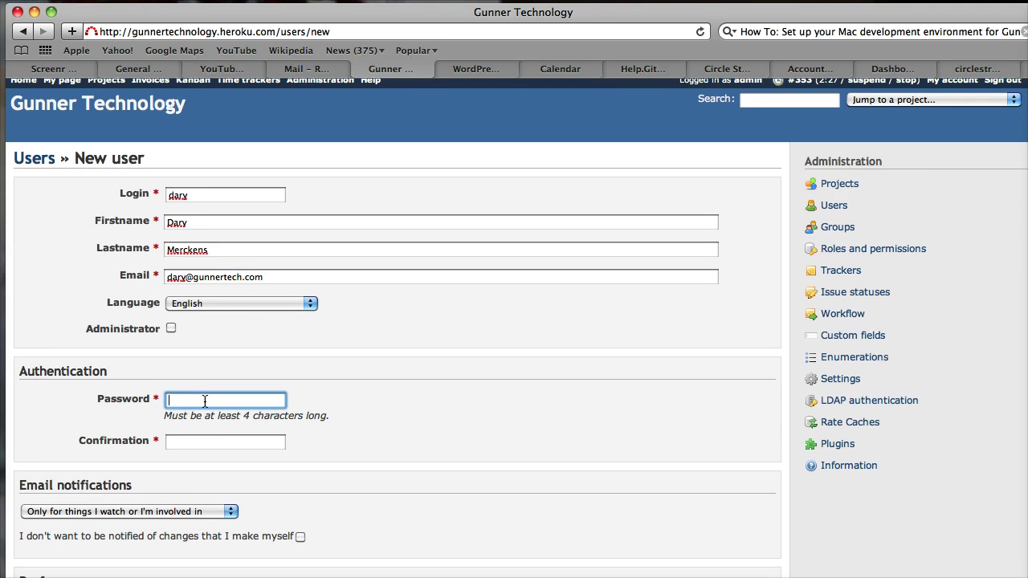
text(••••••••)
key(Tab)
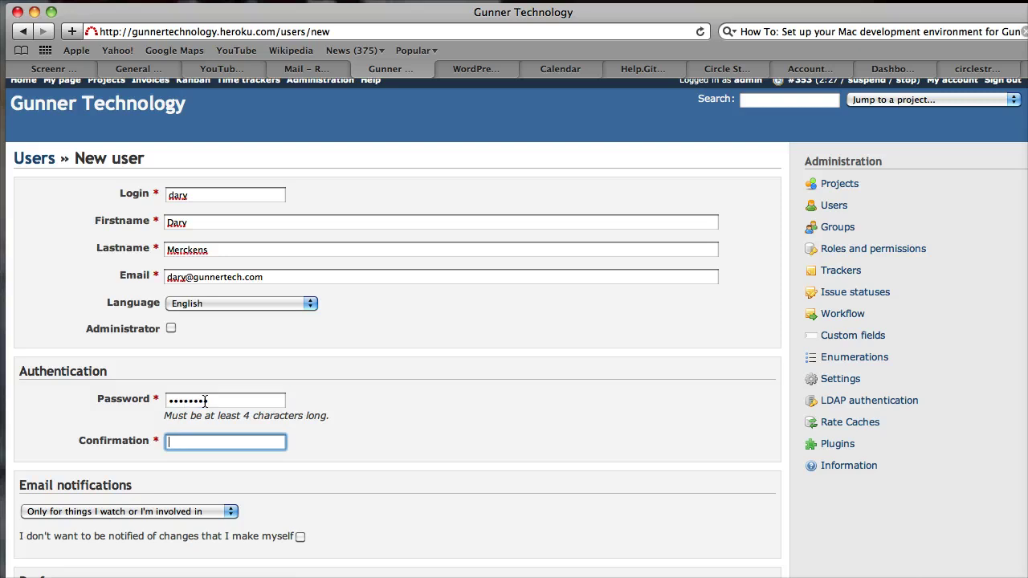
text(•••••••••)
Disable notifications about the user's own changes, leave Time zone blank, and create the account
scroll(183, 459, down, 1)
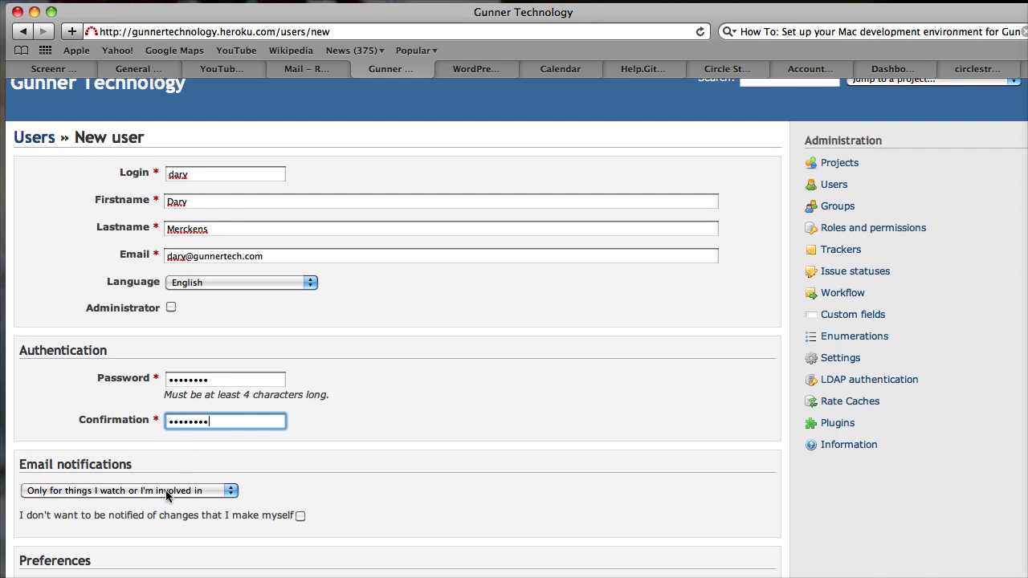
scroll(113, 476, down, 2)
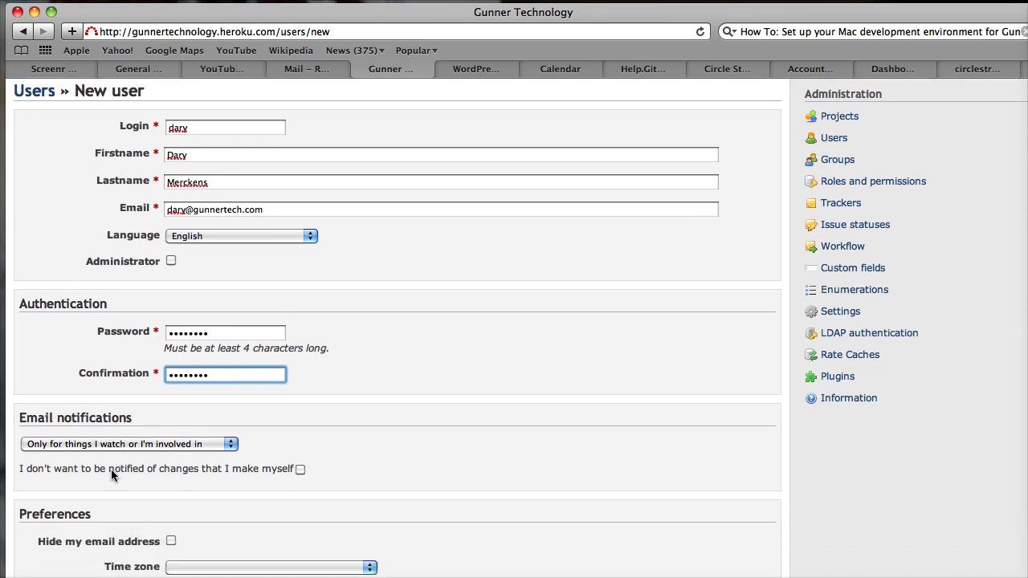
scroll(111, 469, down, 1)
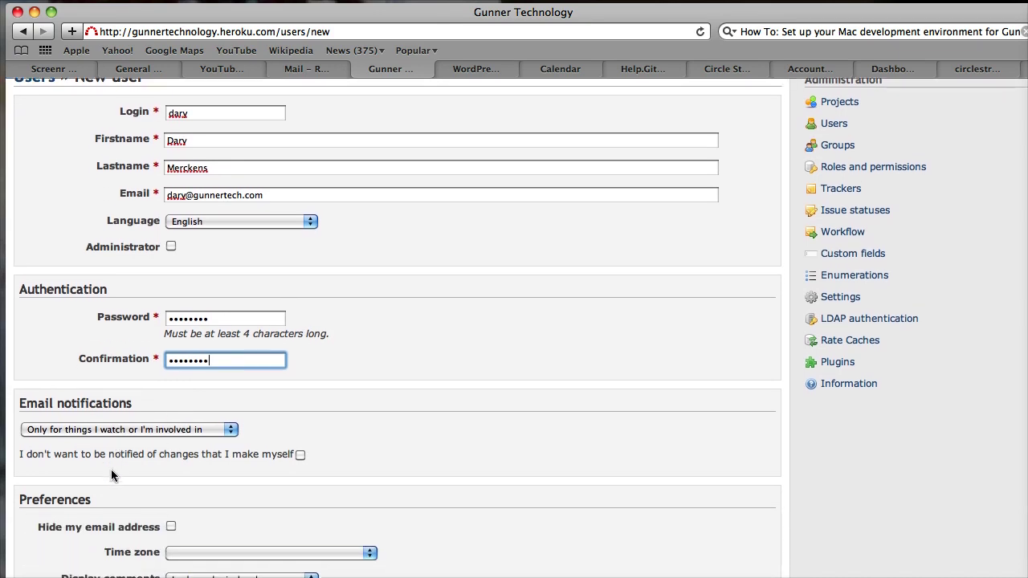
click(300, 455)
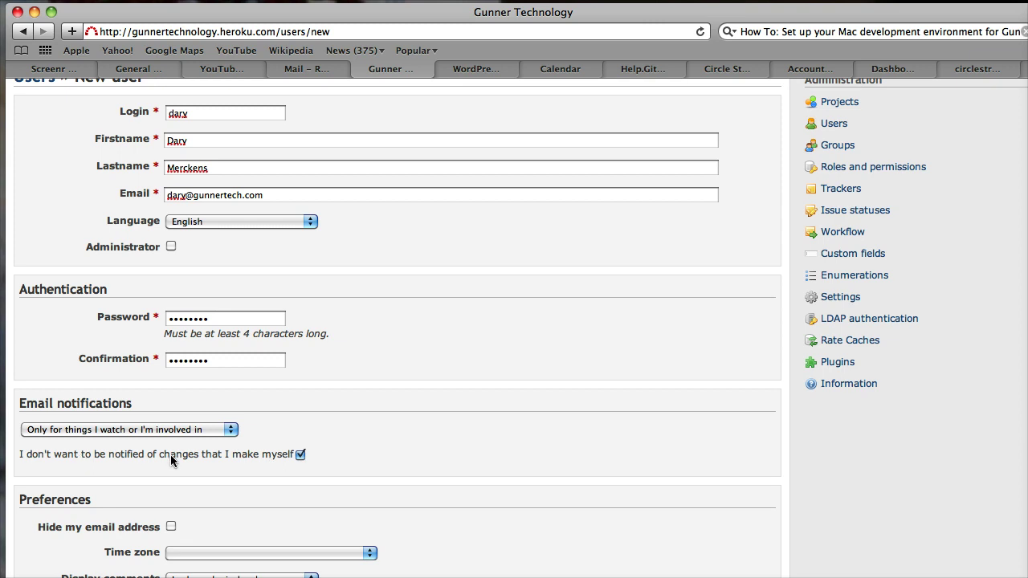
scroll(170, 452, down, 3)
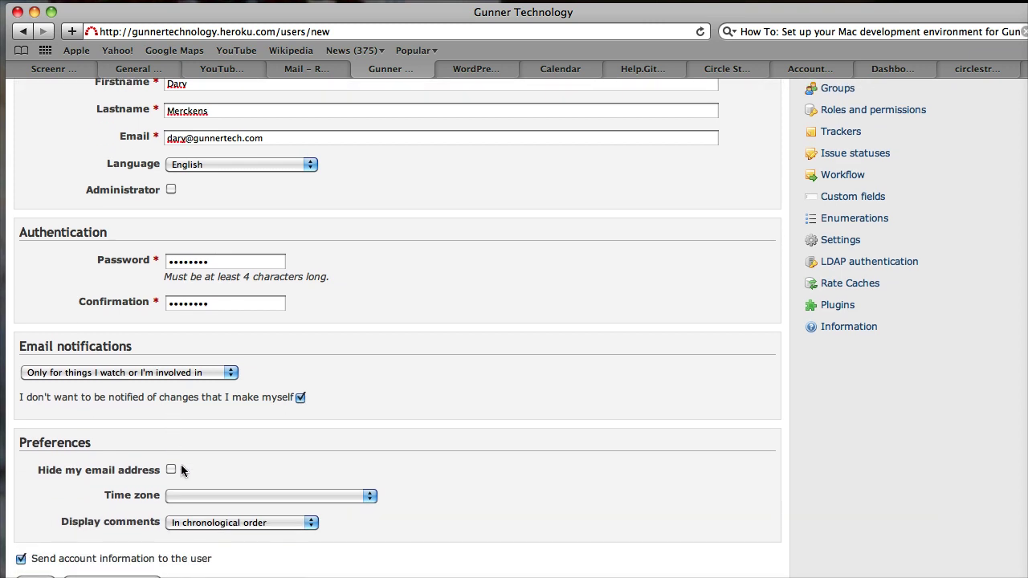
scroll(184, 466, down, 3)
click(197, 451)
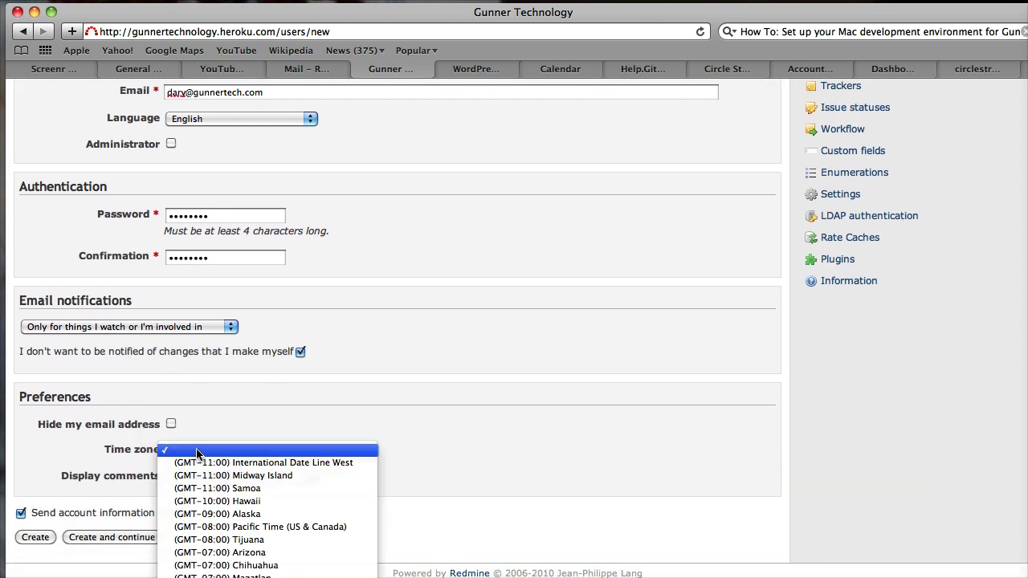
click(197, 452)
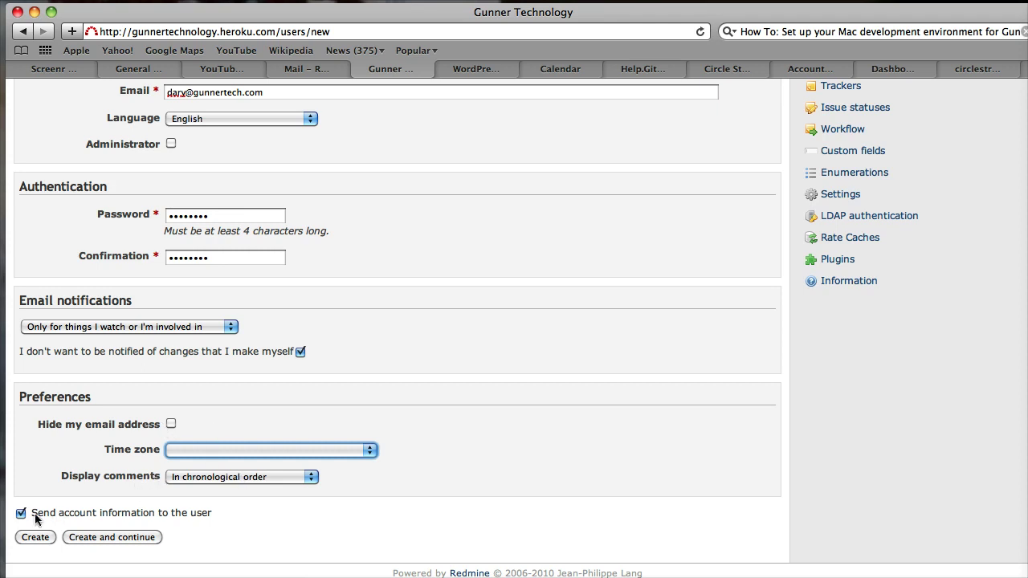
click(114, 537)
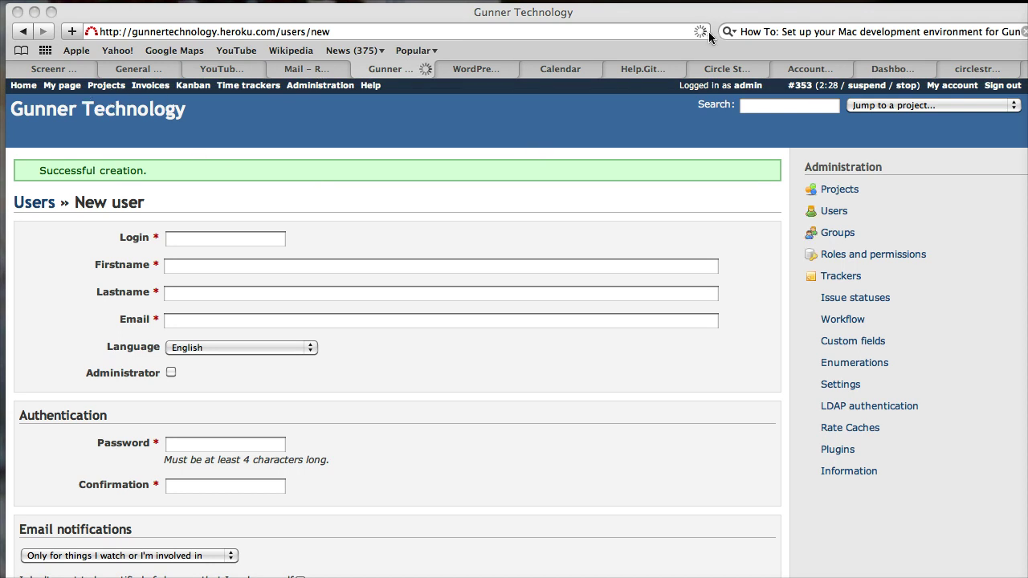
Jump to the Gunner Technology project via the project selector
click(908, 107)
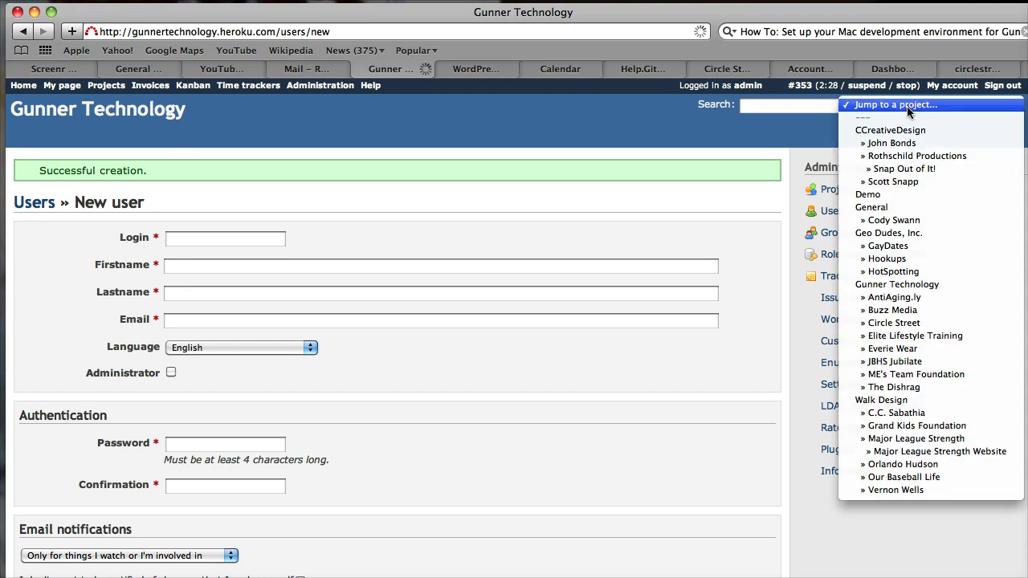
click(908, 286)
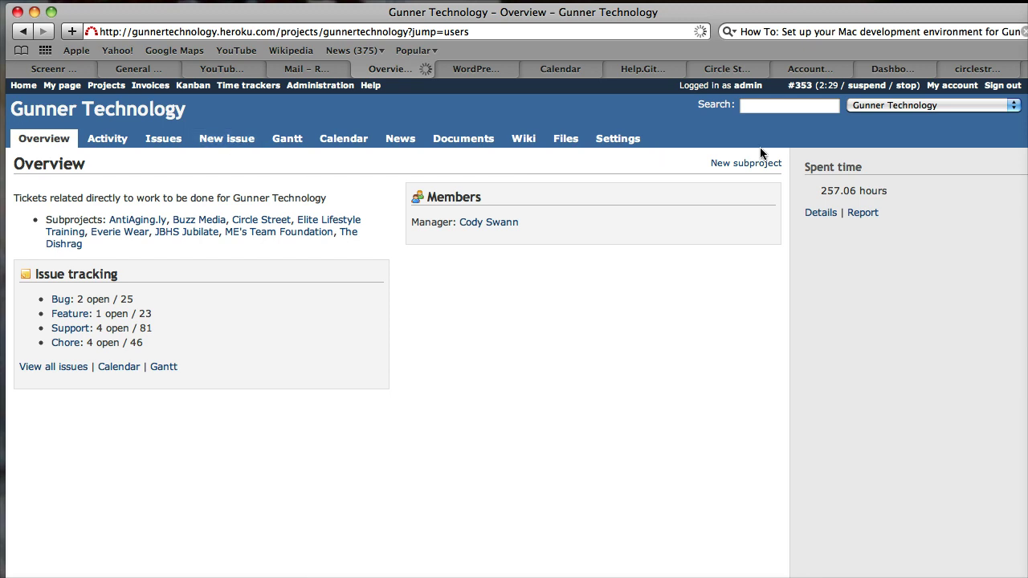
In Gunner Technology's Members settings, select the new user with the Developer and Kanbaner roles
click(630, 149)
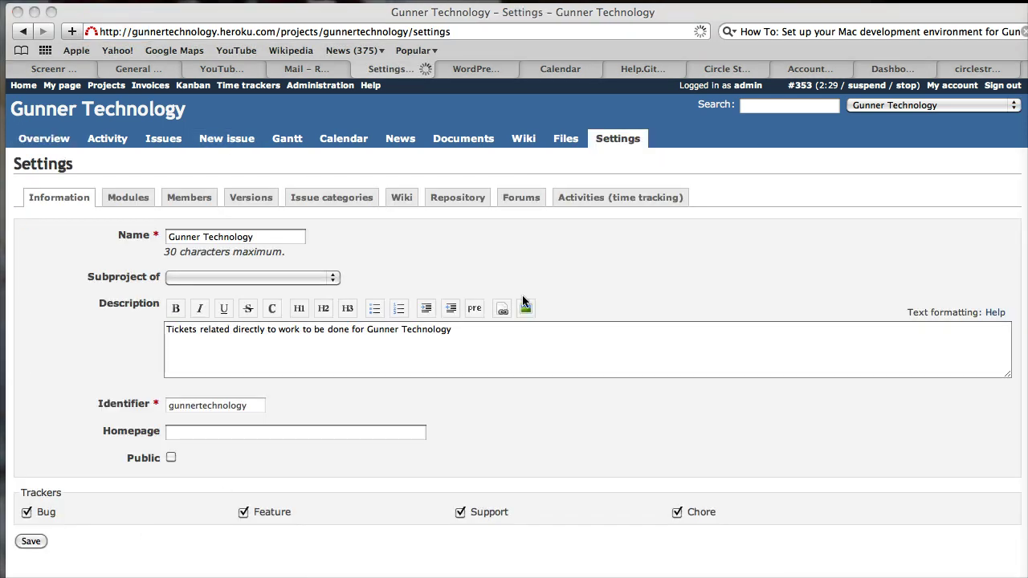
click(201, 198)
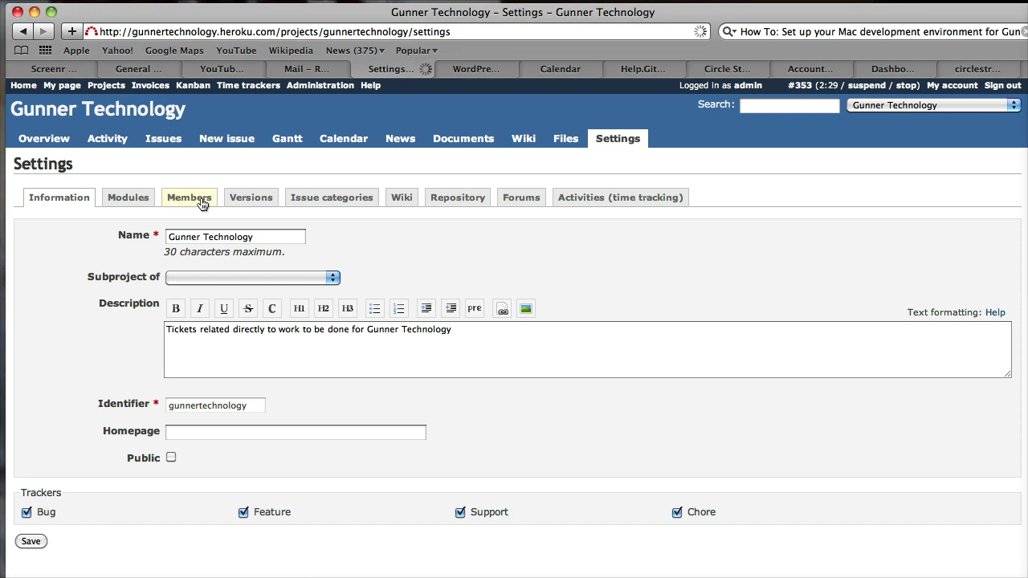
click(201, 201)
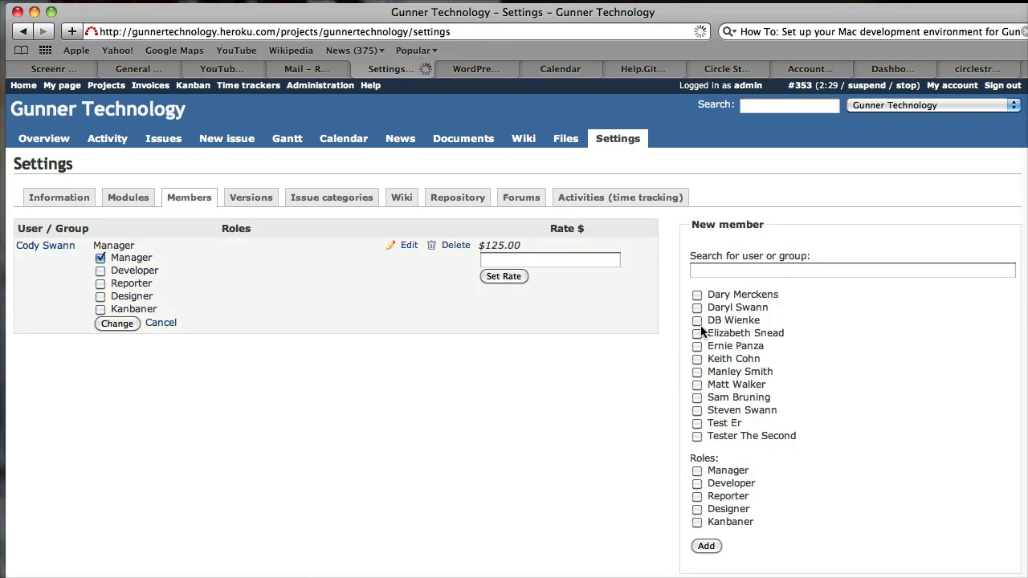
click(698, 294)
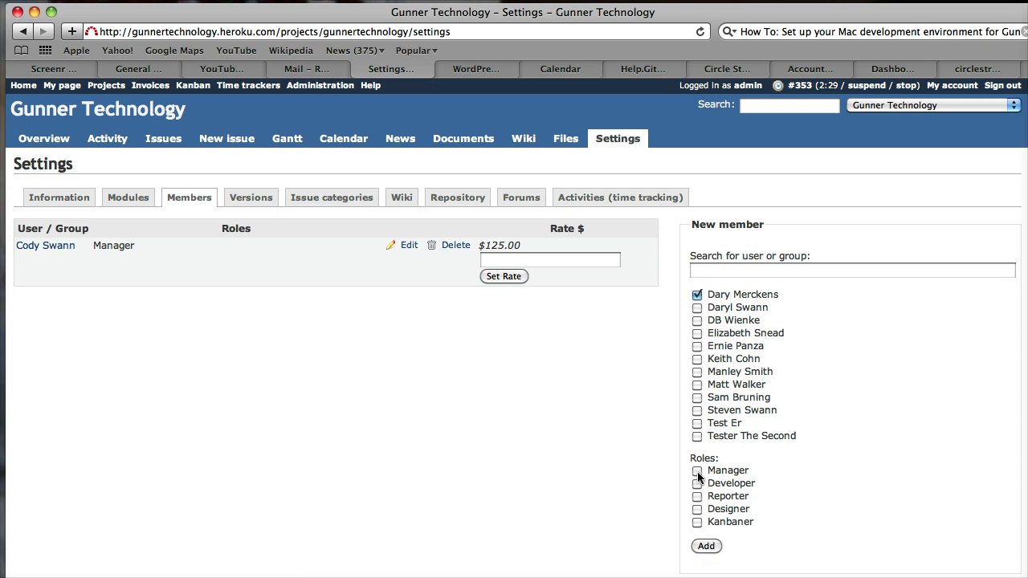
click(697, 484)
click(697, 522)
click(697, 522)
Add the new user as a Developer and Kanbaner member and check the member list
click(707, 546)
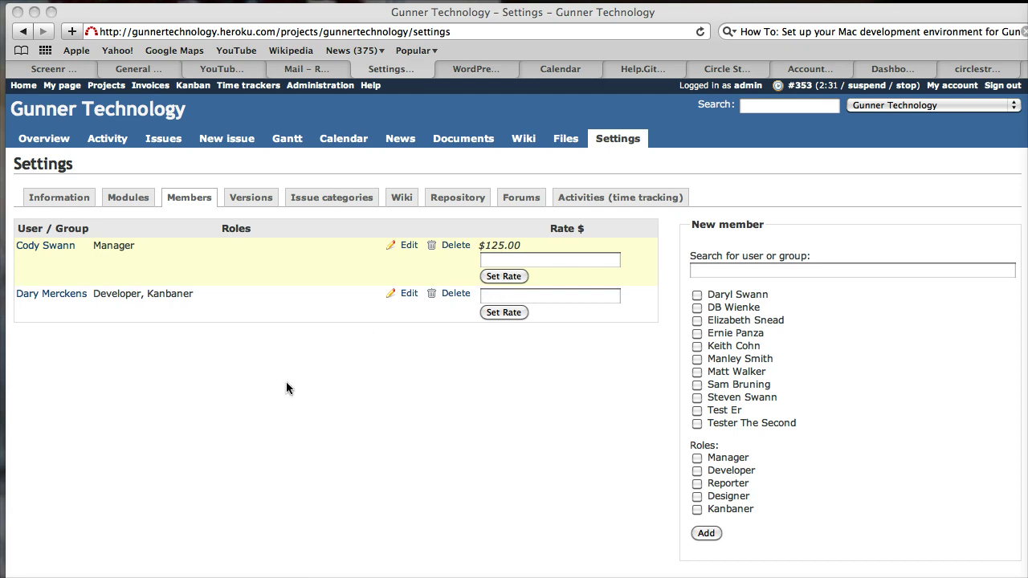
scroll(204, 470, down, 1)
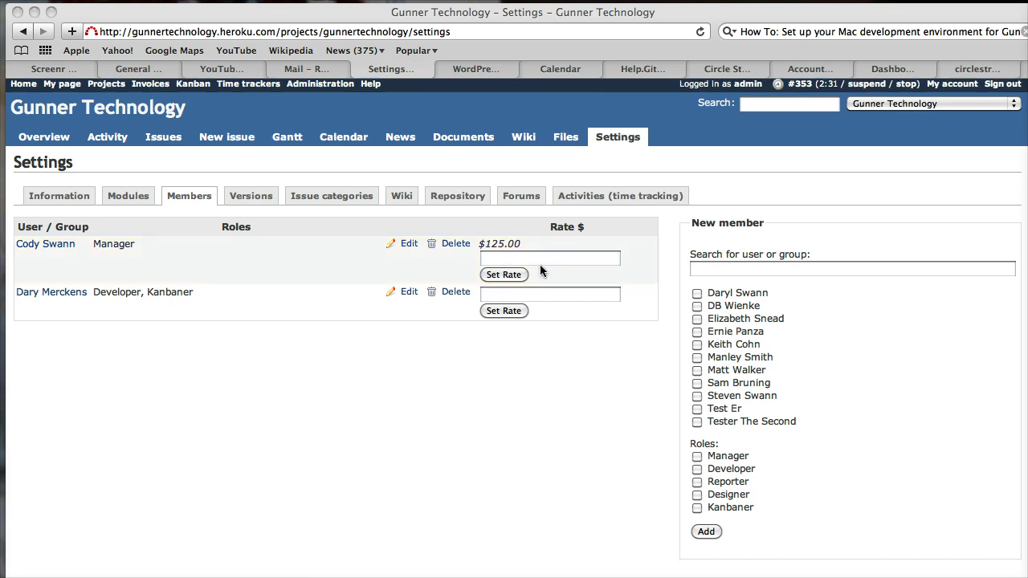